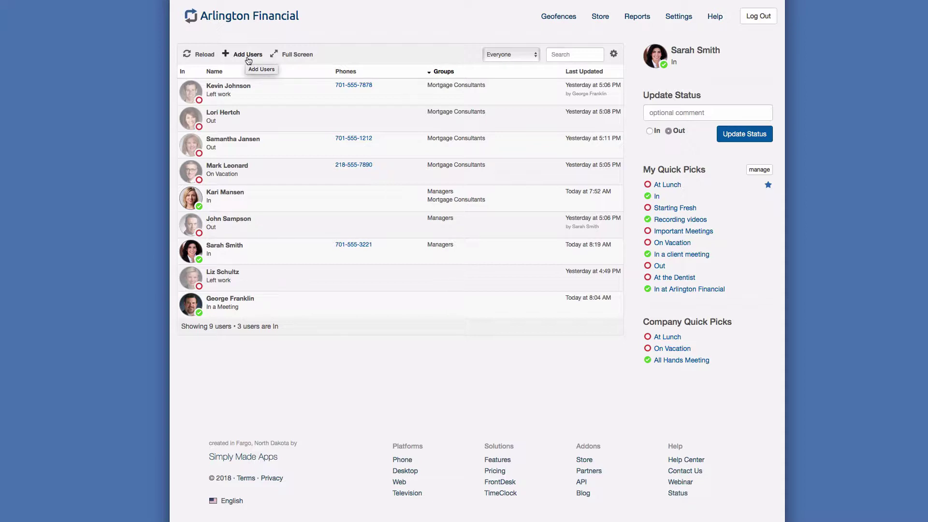
- Open Add Users and switch to the Multiple Users form for comma-separated e-mail addresses
left_click(248, 55)
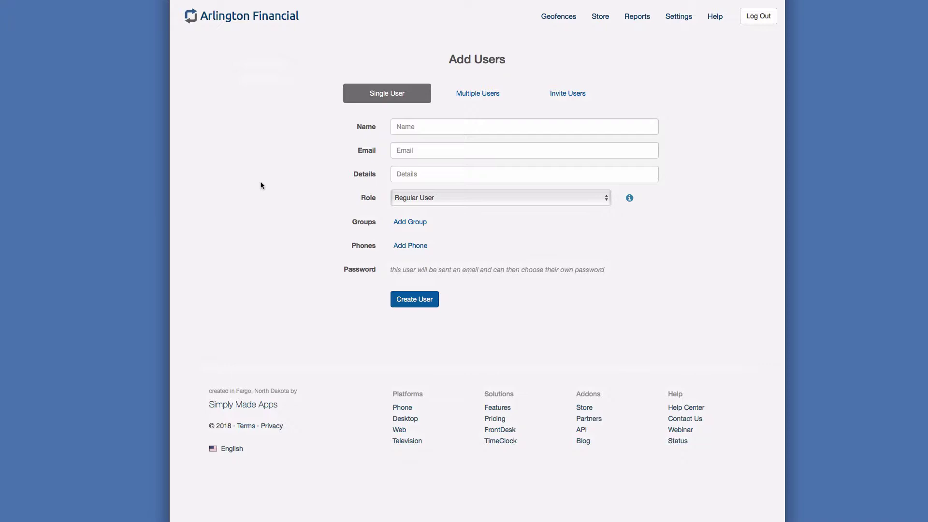
left_click(475, 99)
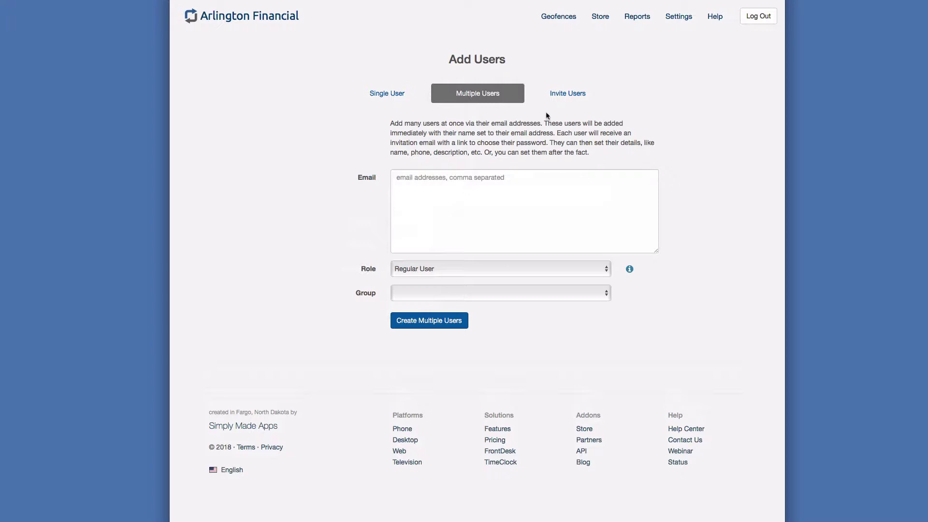
- Look over the Invite Users links list, then return to the Single User form
left_click(562, 101)
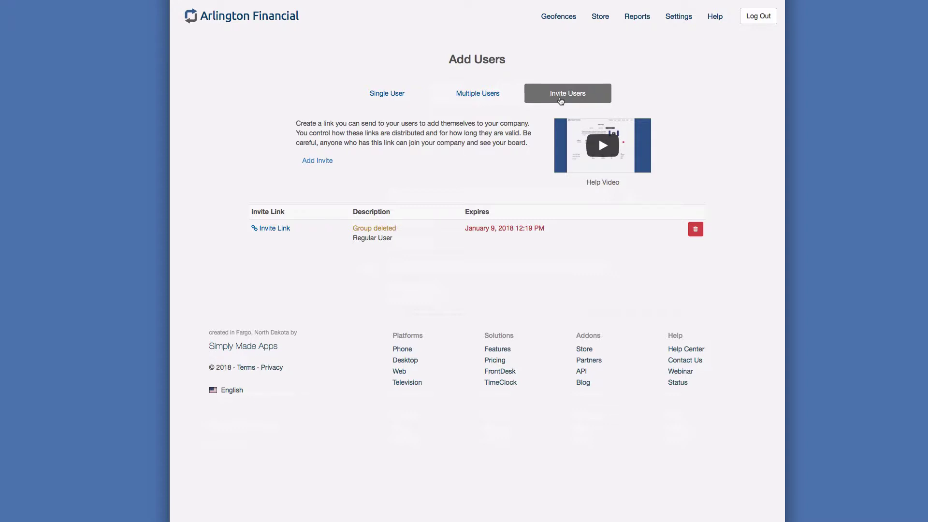
left_click(400, 95)
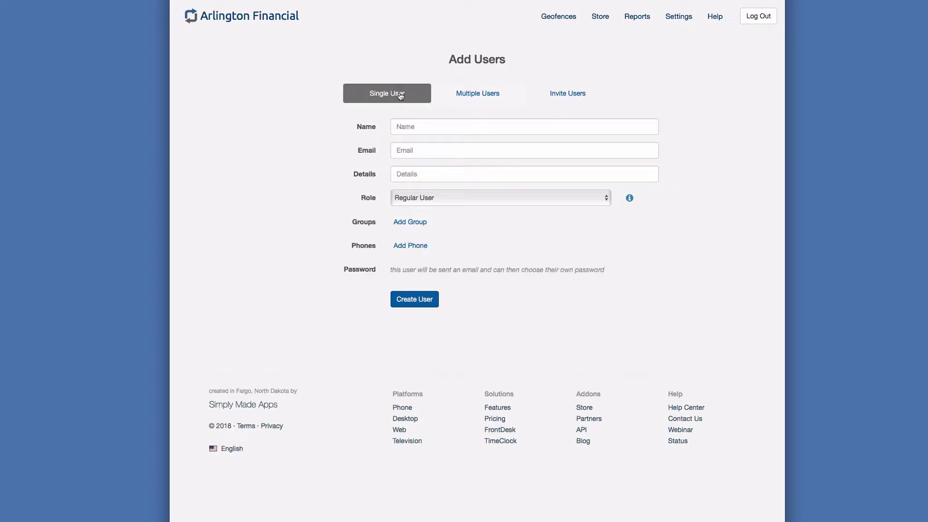
- Enter the new user's full name, work e-mail address and 'Chief Consultant' as details
left_click(423, 129)
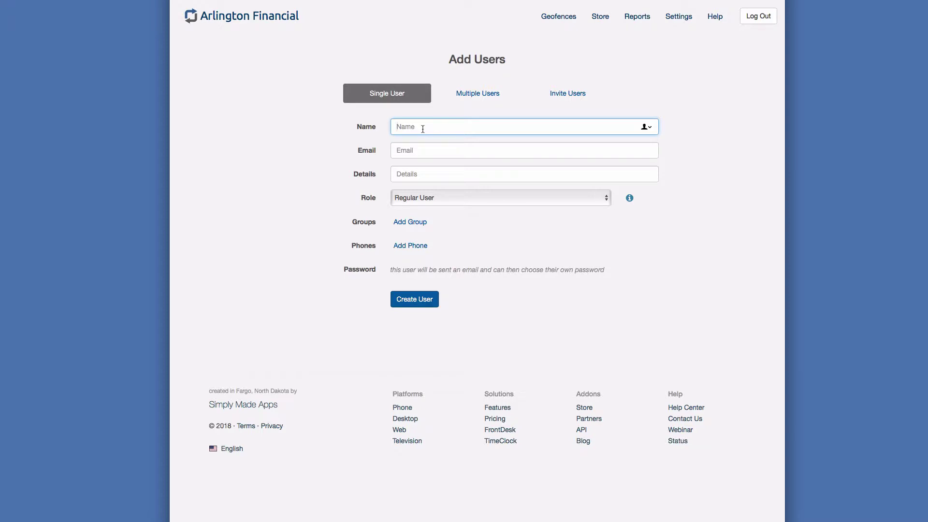
type("Bojack Horseman")
key("Tab")
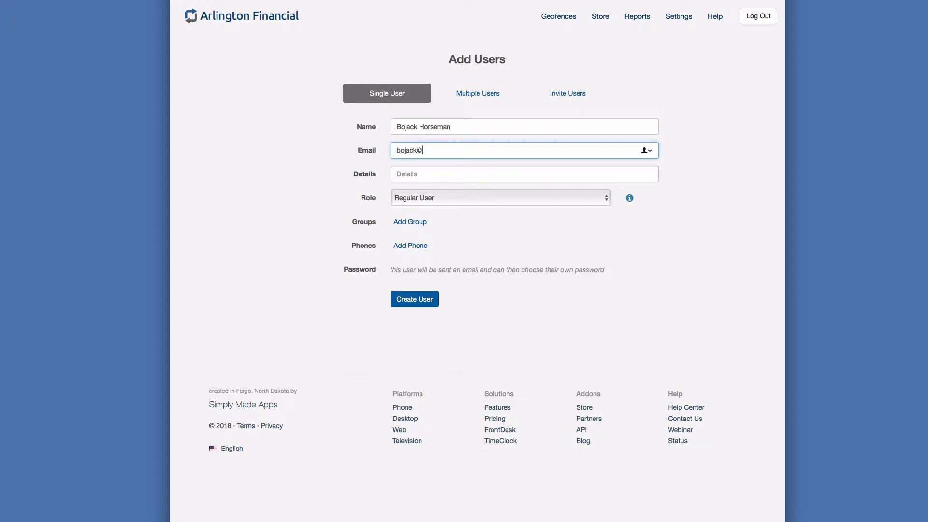
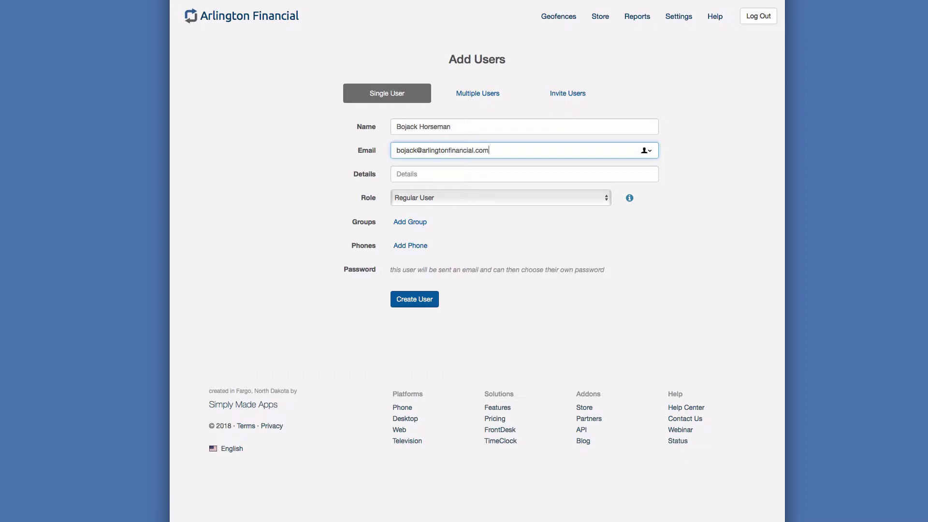
left_click(524, 174)
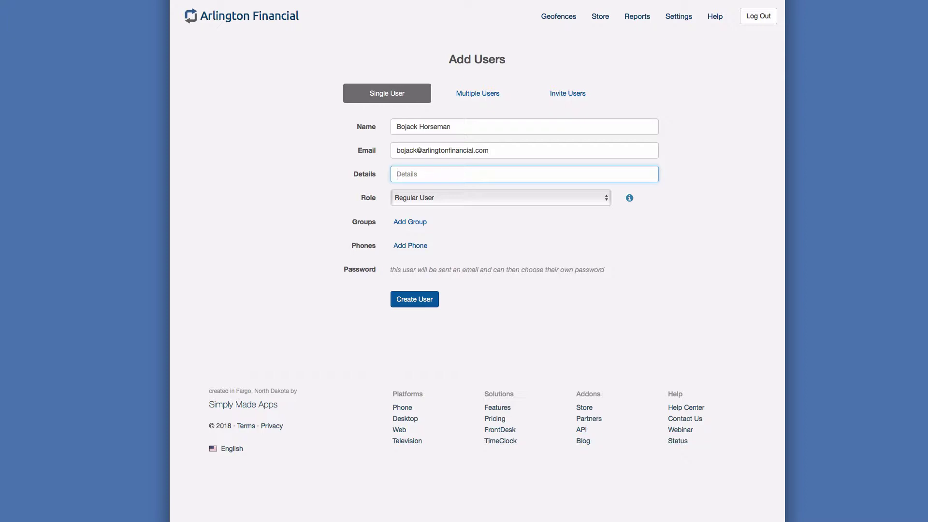
type("Chief Consultant")
- Keep Regular User as the role after comparing role permissions, then hide the permissions panel
left_click(396, 198)
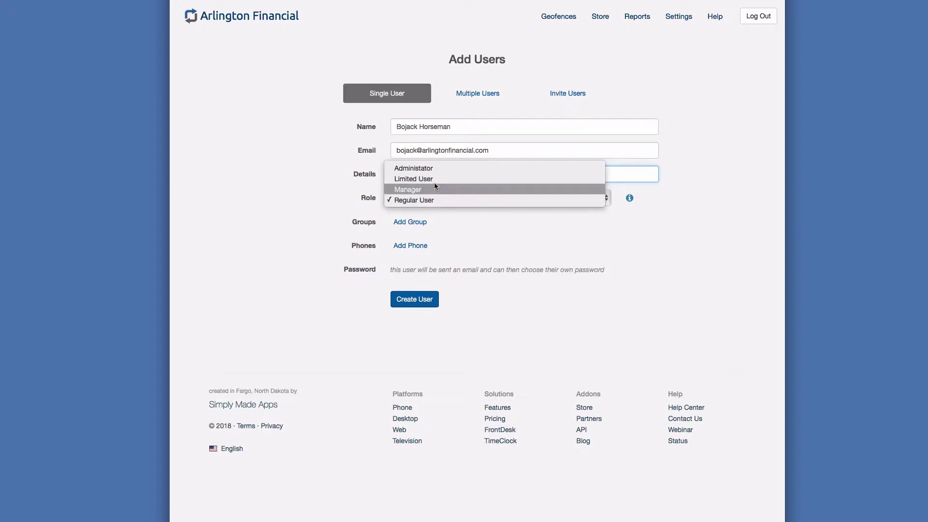
left_click(464, 218)
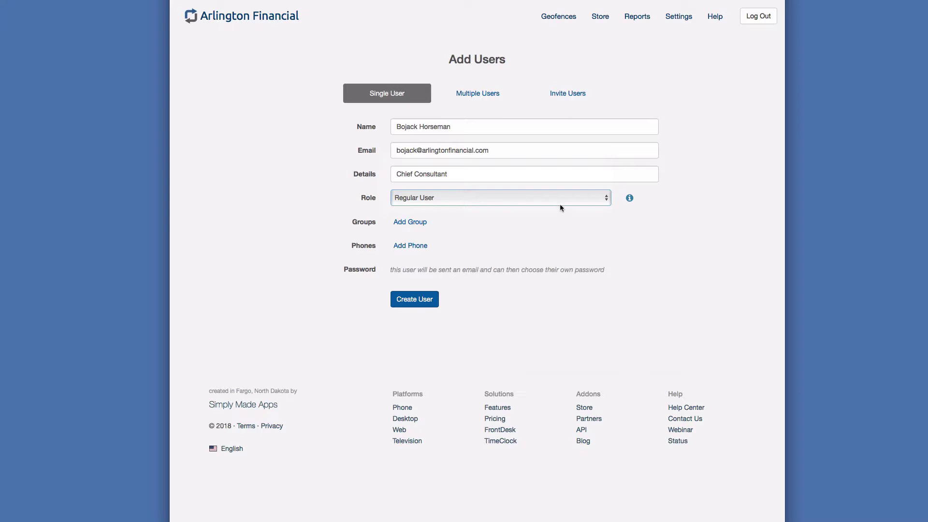
left_click(630, 200)
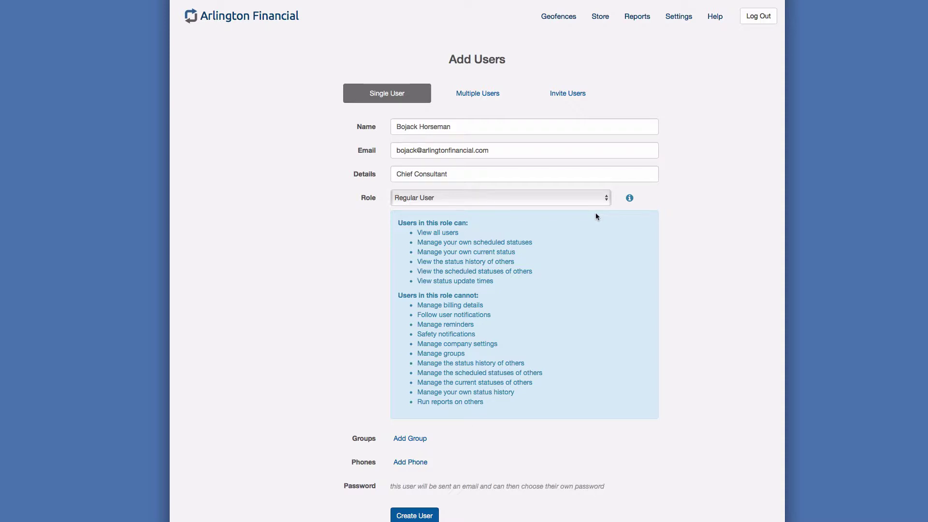
left_click(569, 197)
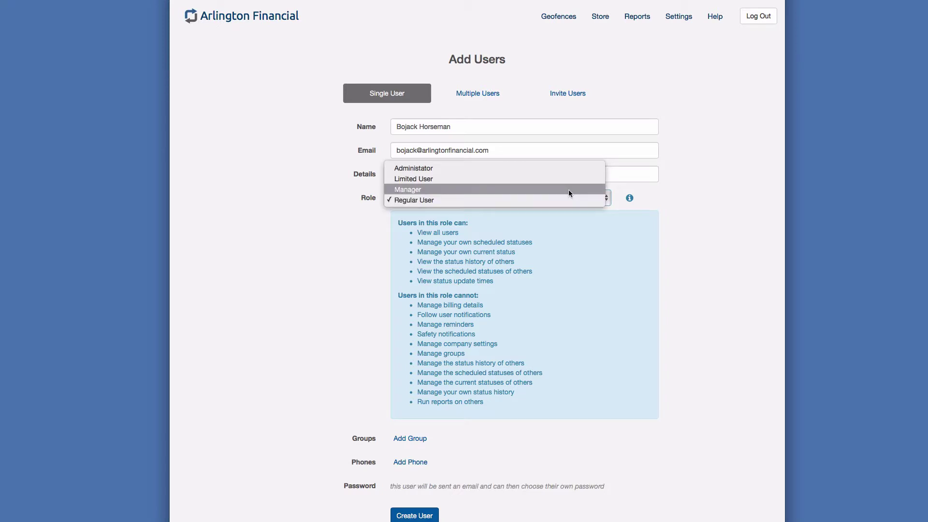
key("Escape")
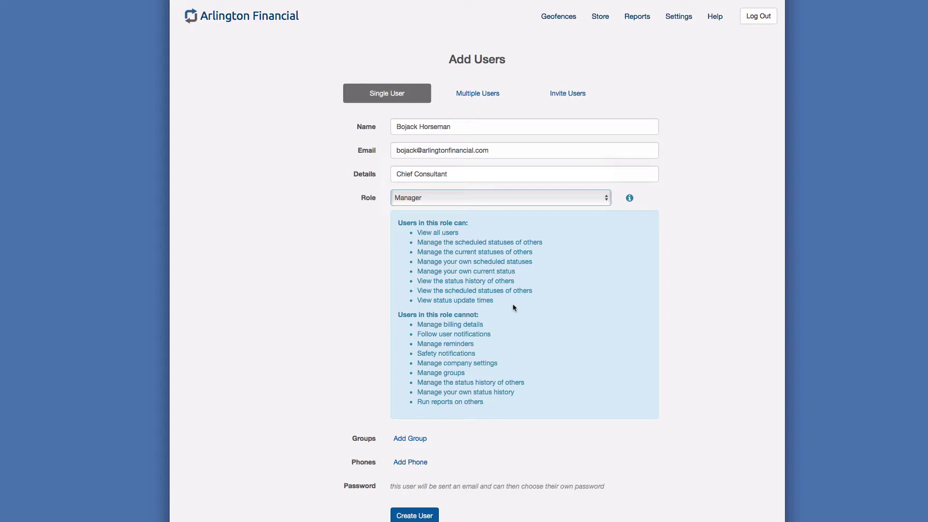
left_click(445, 198)
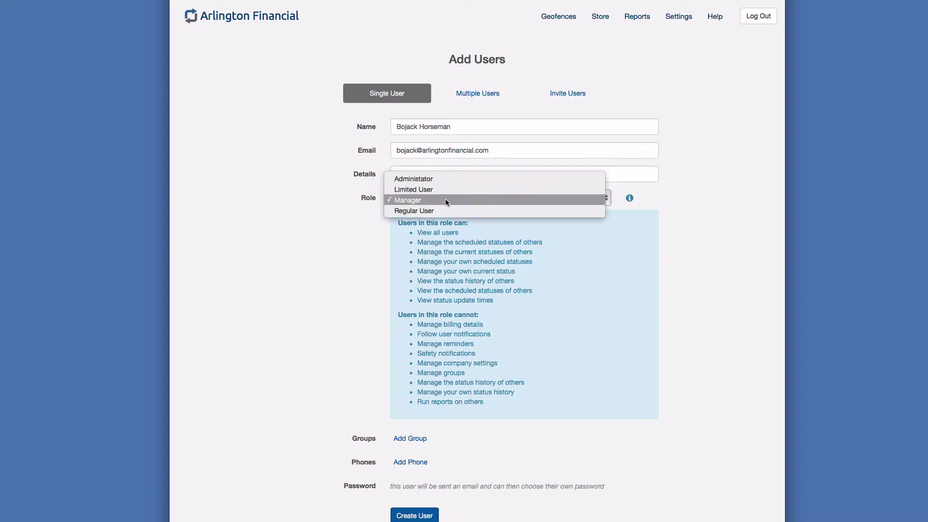
left_click(444, 212)
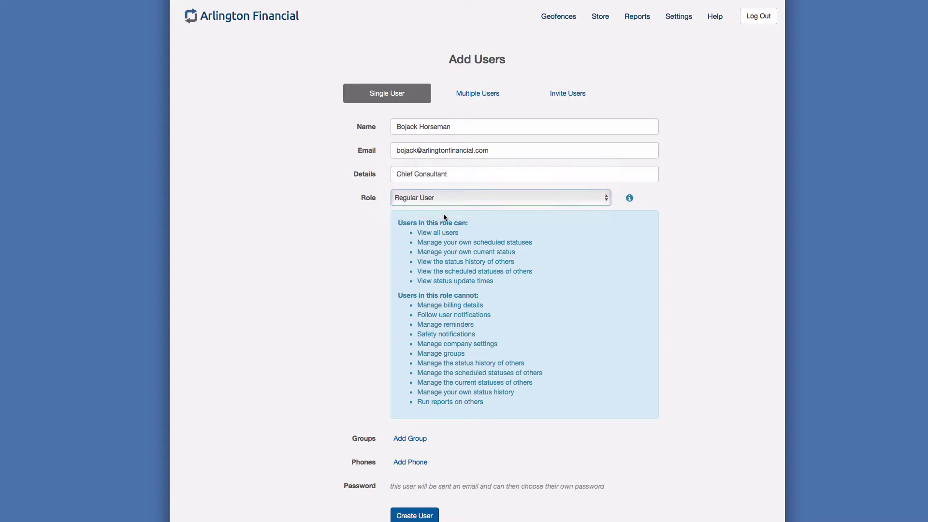
left_click(630, 198)
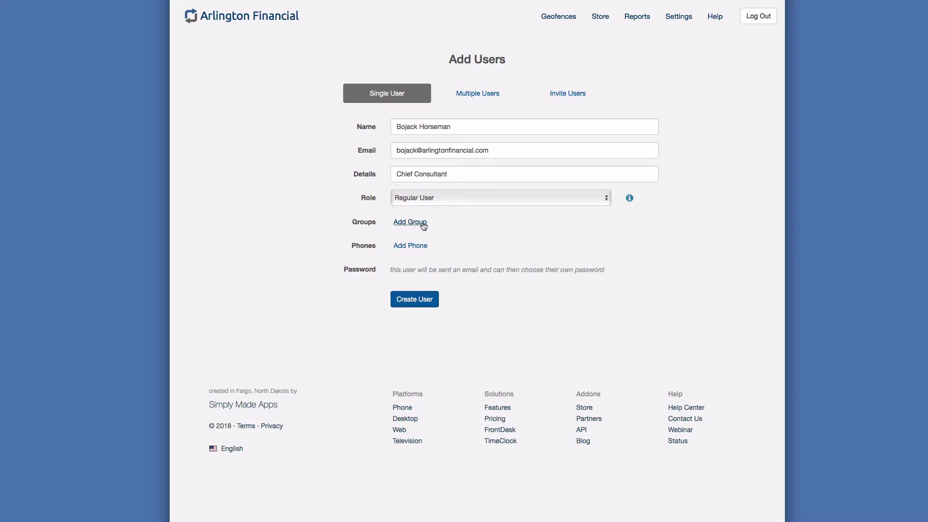
- Add the Mortgage Consultants group to the new user
left_click(410, 222)
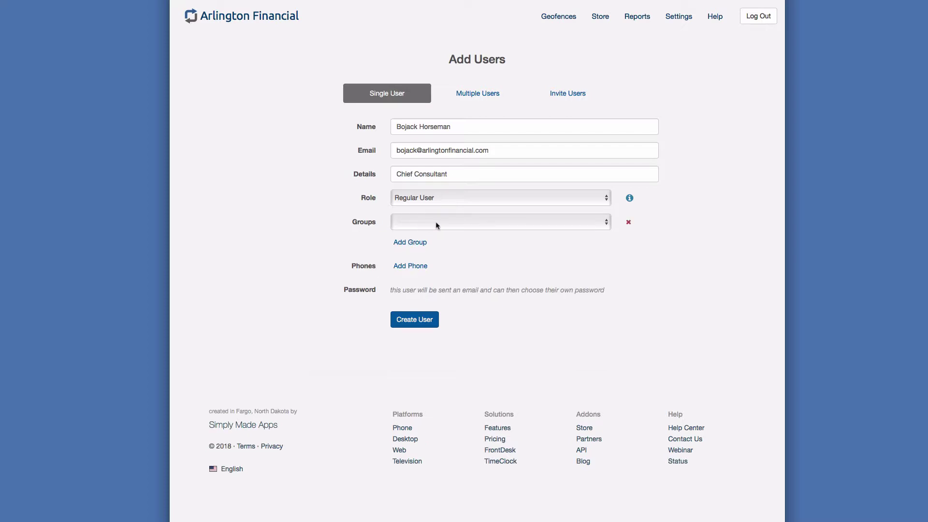
left_click(436, 225)
left_click(443, 244)
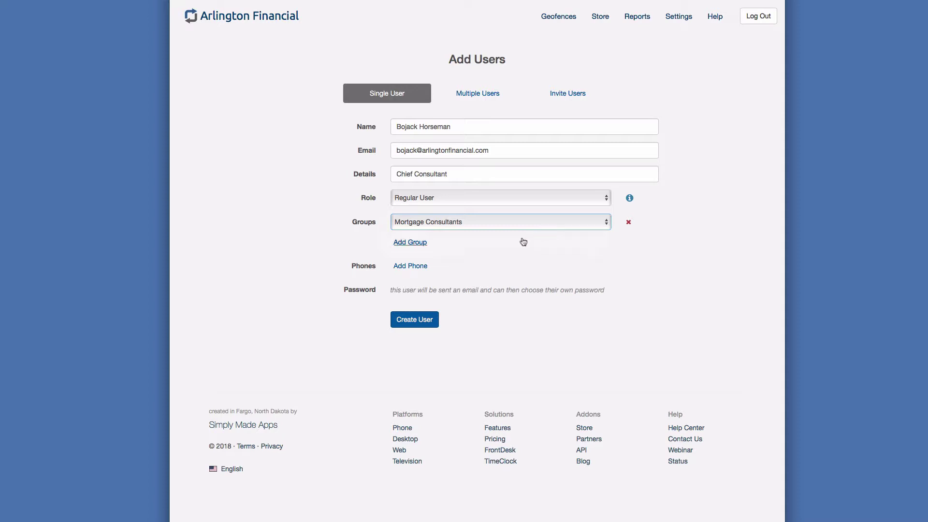
- Add a phone entry and fill in the user's phone number
left_click(411, 270)
left_click(411, 265)
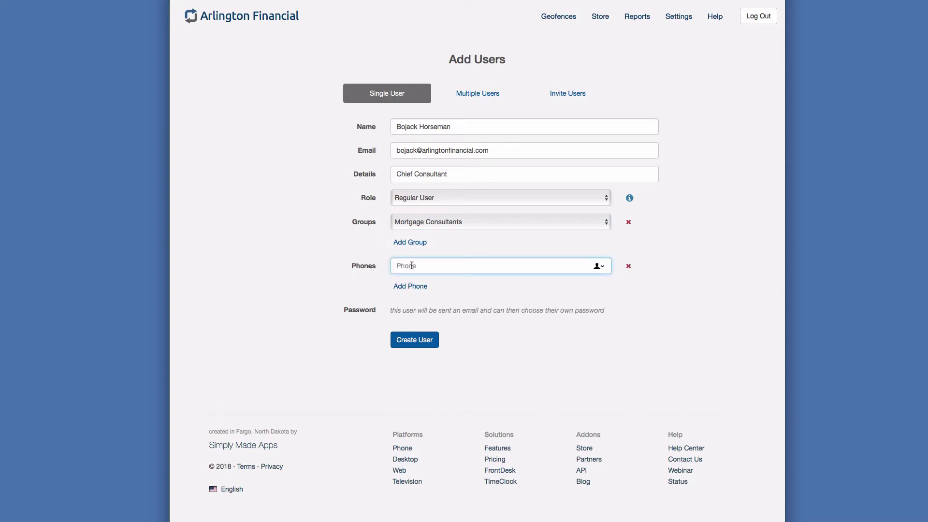
type("111-222-3333")
left_click(314, 288)
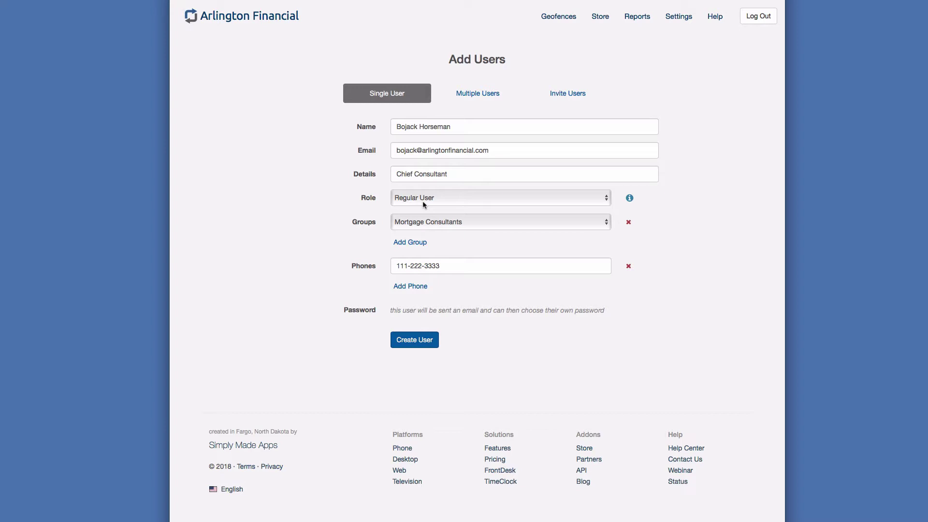
- Create the user and scroll through the confirmation instructions email
left_click(411, 343)
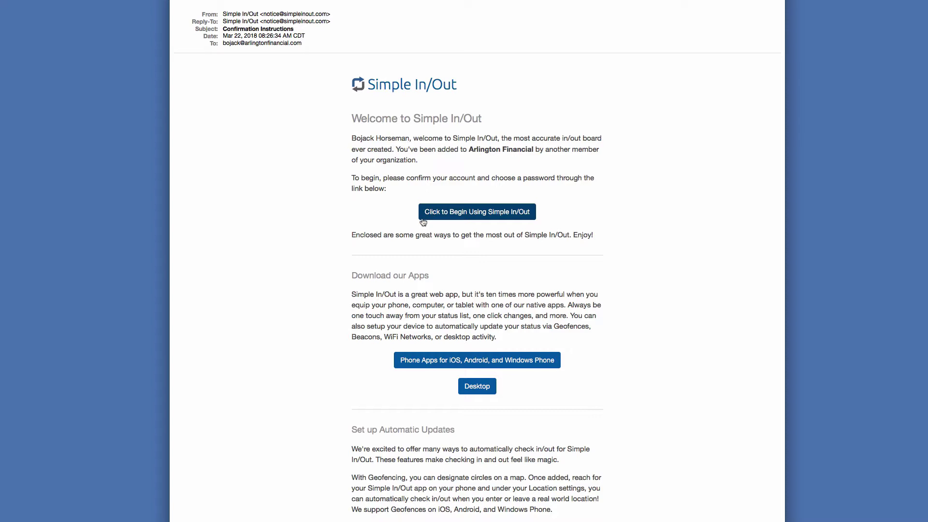
scroll(336, 326, "down", 2)
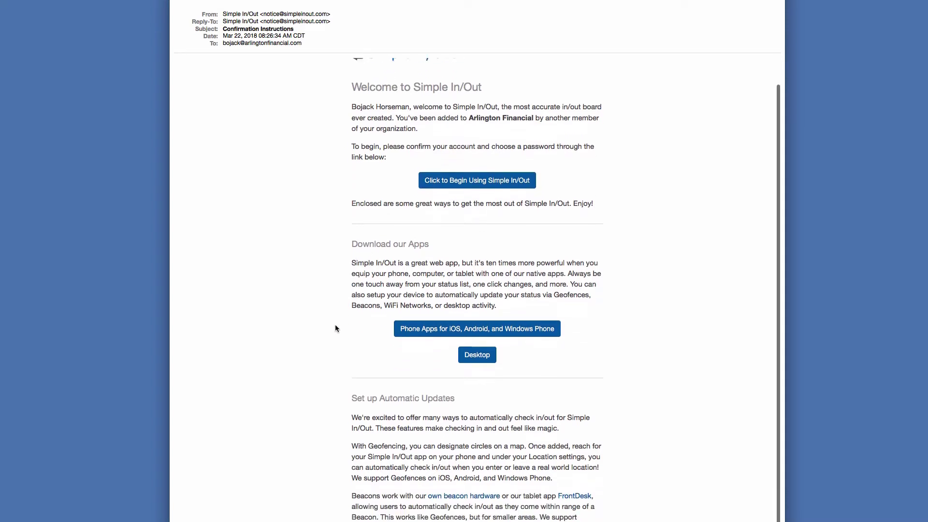
scroll(336, 328, "down", 4)
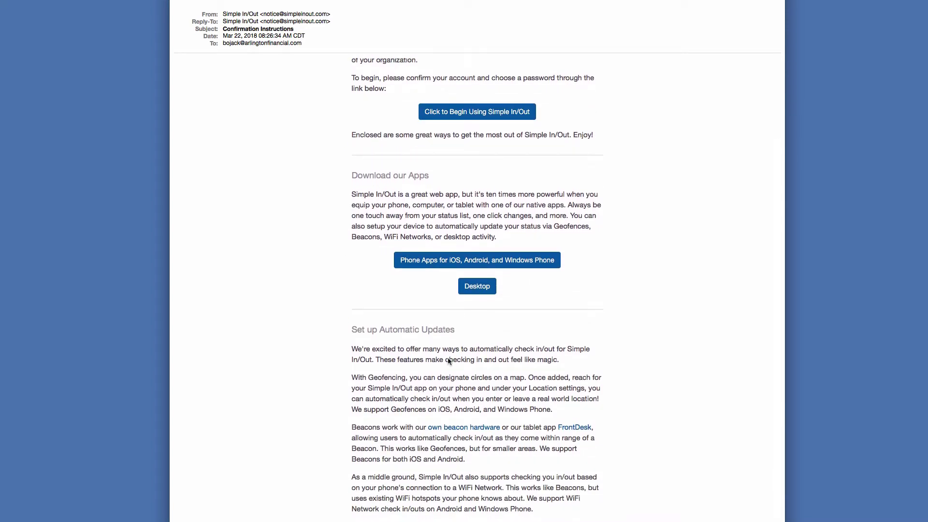
scroll(440, 368, "down", 4)
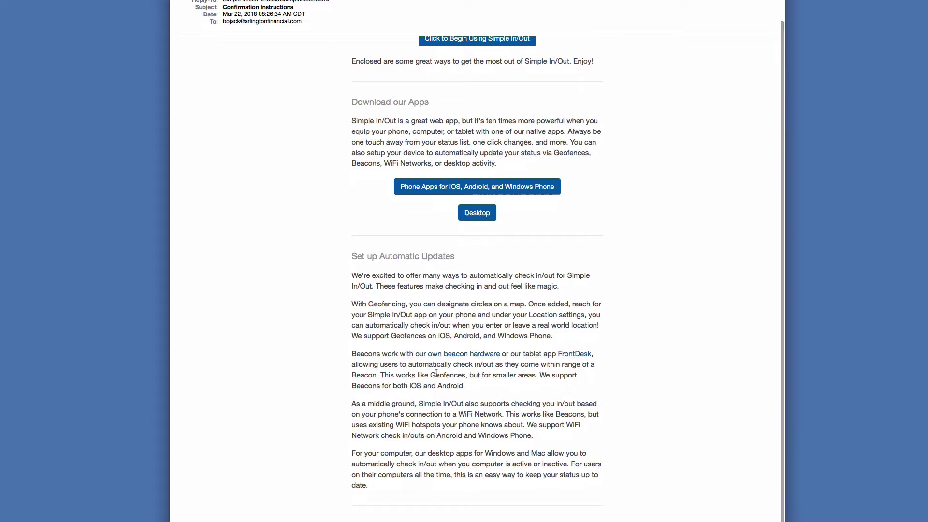
scroll(436, 373, "up", 5)
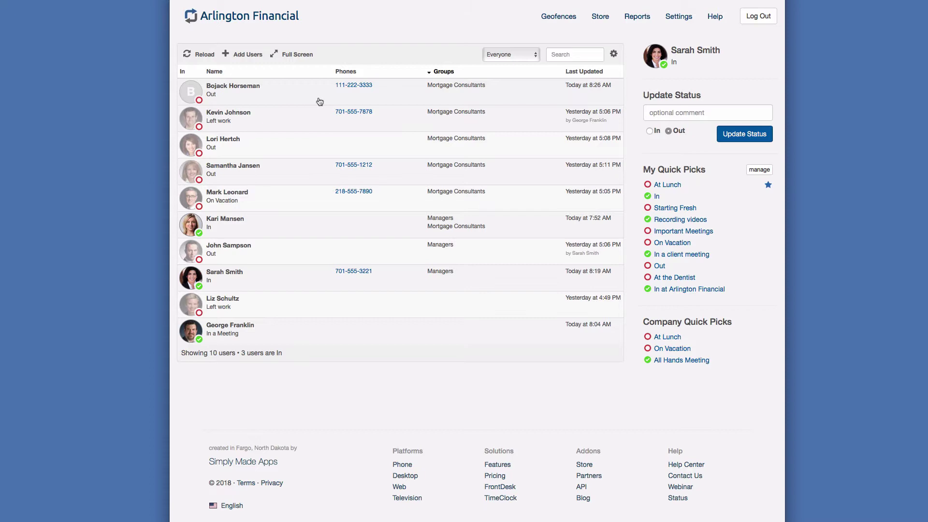
- Open the new user's User Information from the board, then go to his Edit page
left_click(283, 96)
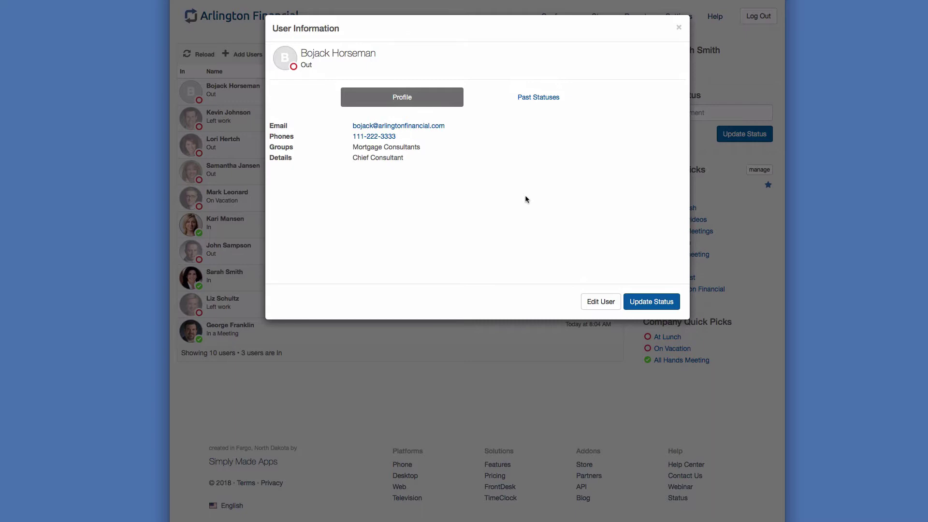
left_click(600, 303)
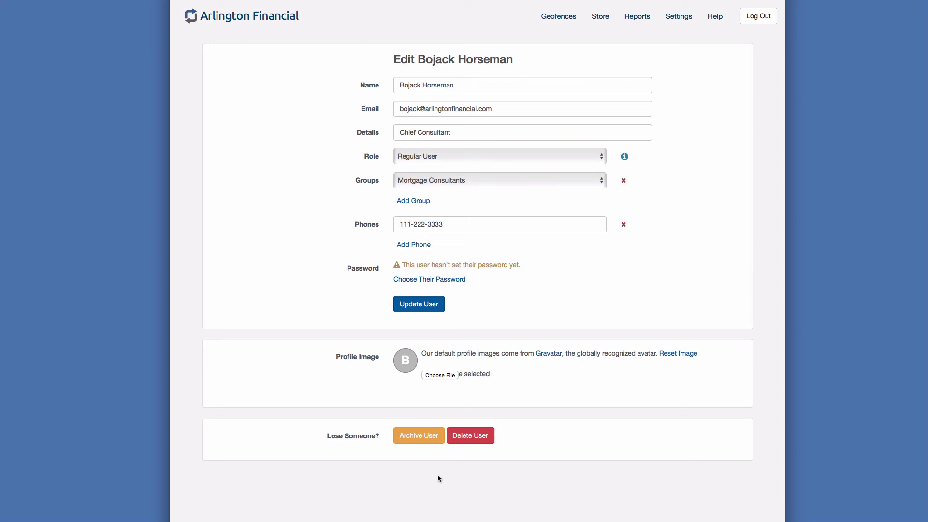
- Bring up the Delete User confirmation prompt and close it, returning to the intact Edit page
left_click(478, 437)
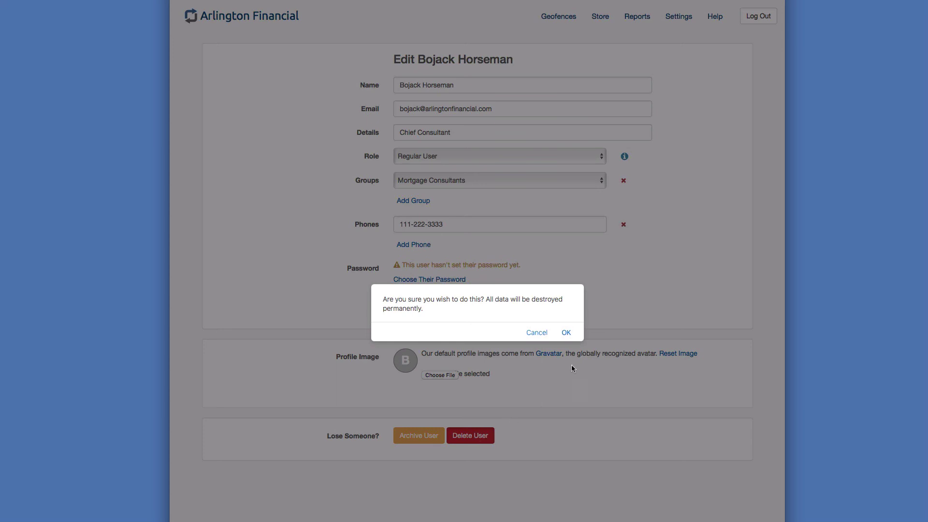
left_click(567, 332)
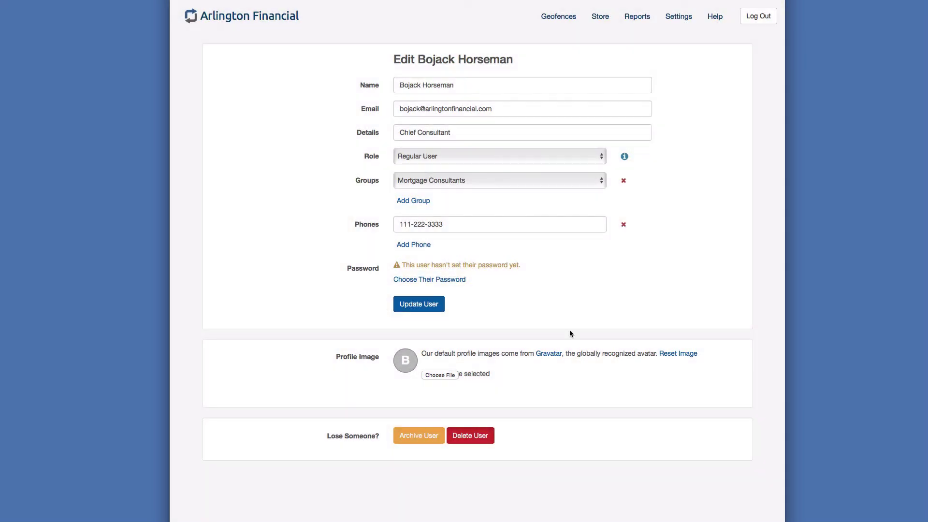